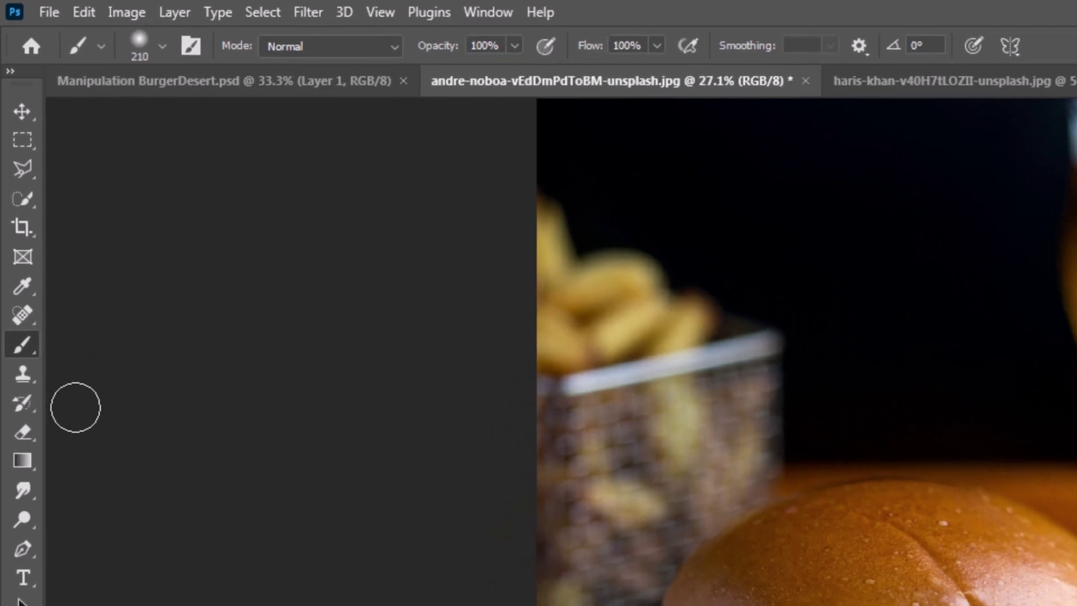
Crop the burger photo to a 1559 px-wide frame, trimming the bottom, both sides and top
click(23, 228)
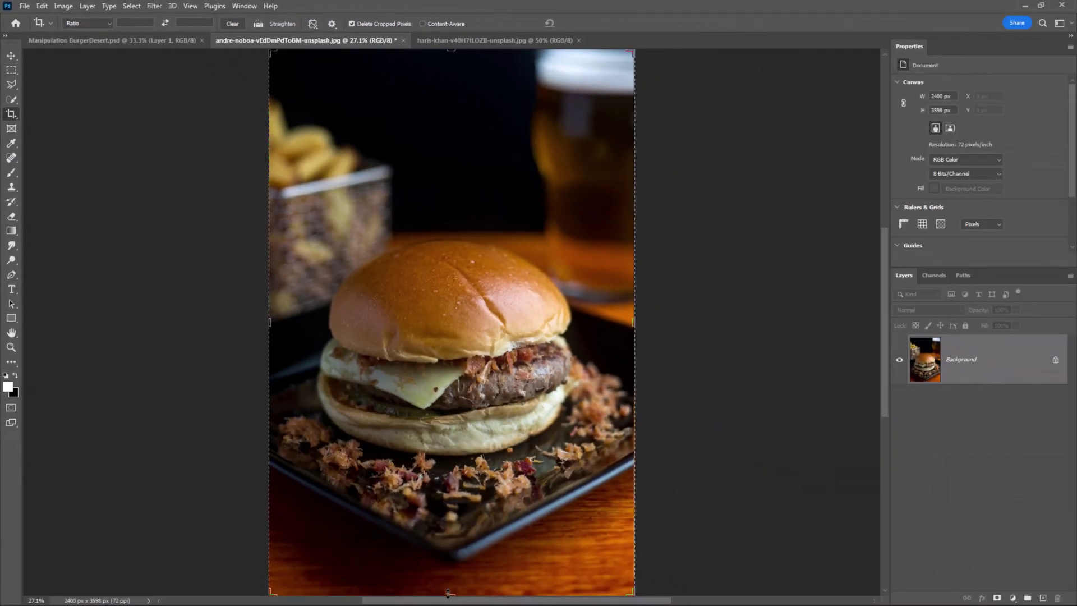
drag(447, 593, 444, 521)
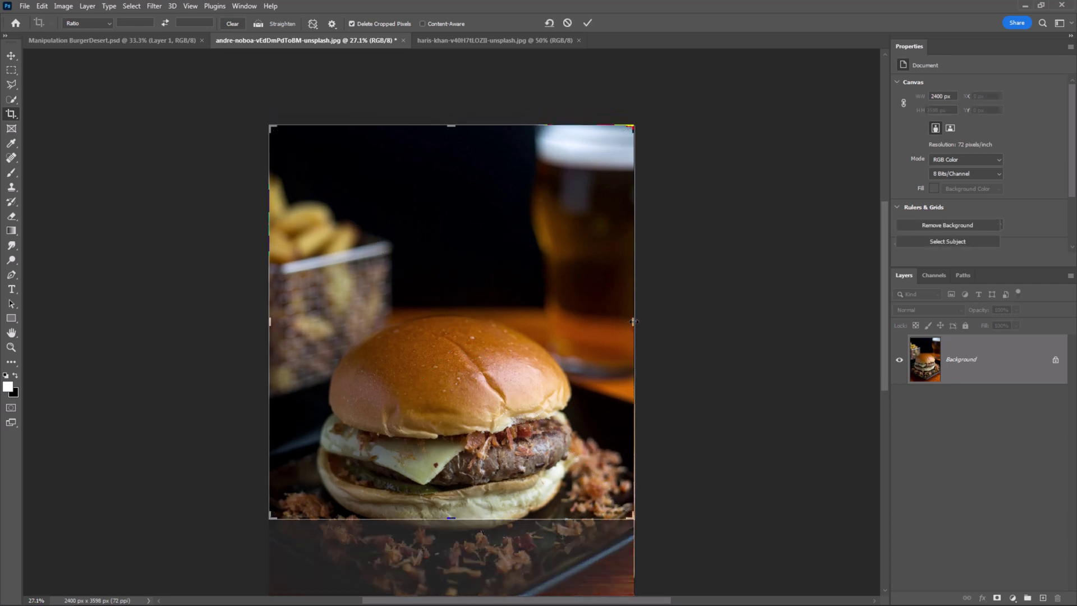
drag(632, 321, 601, 333)
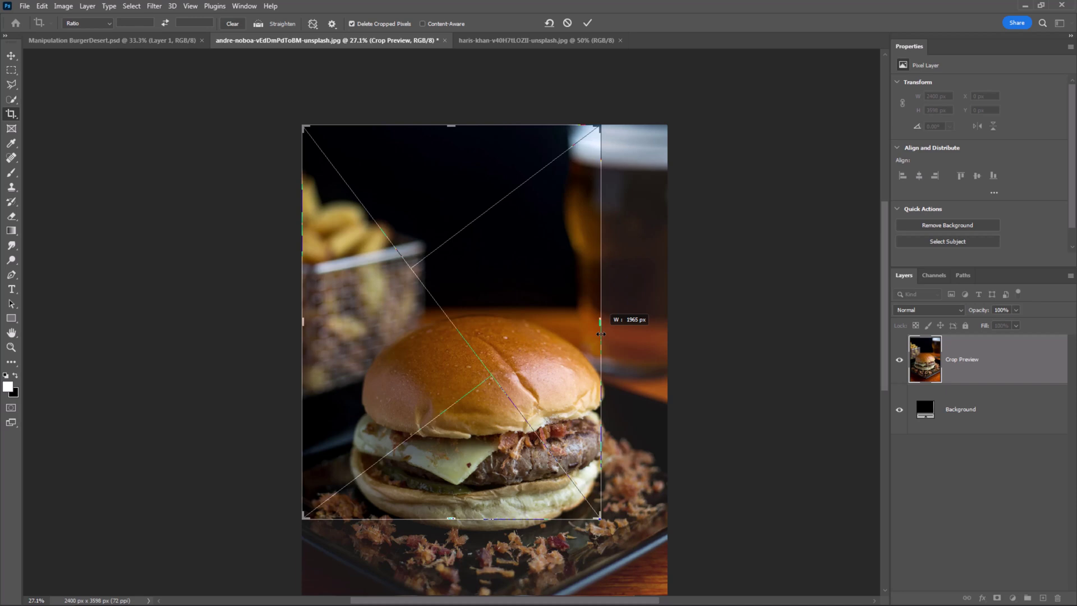
drag(302, 321, 333, 324)
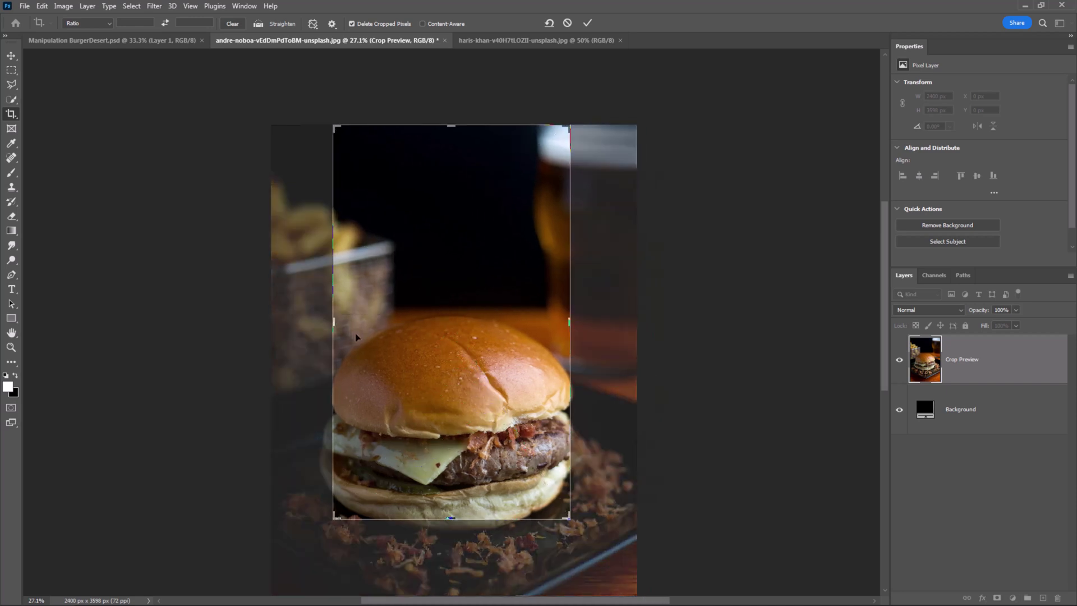
drag(451, 126, 449, 159)
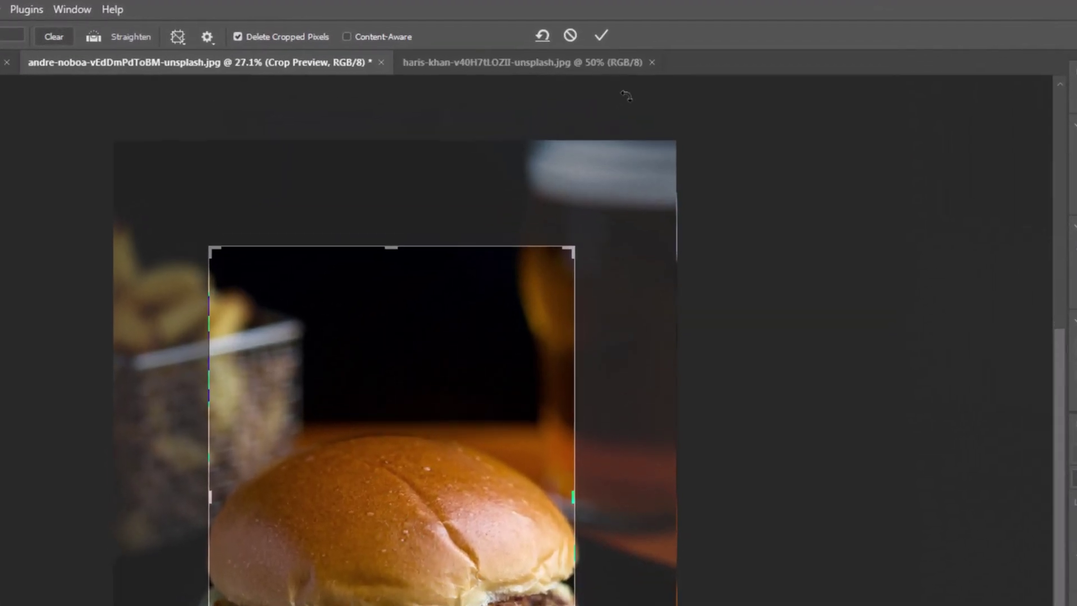
click(603, 37)
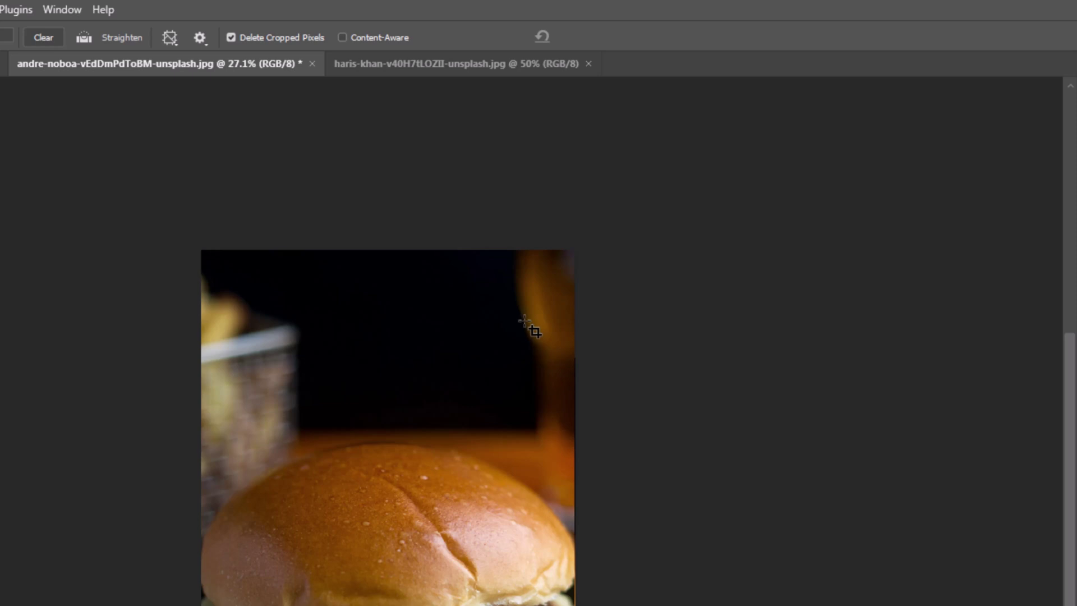
Bring the desert ATV photo into the burger document as a new layer
click(379, 66)
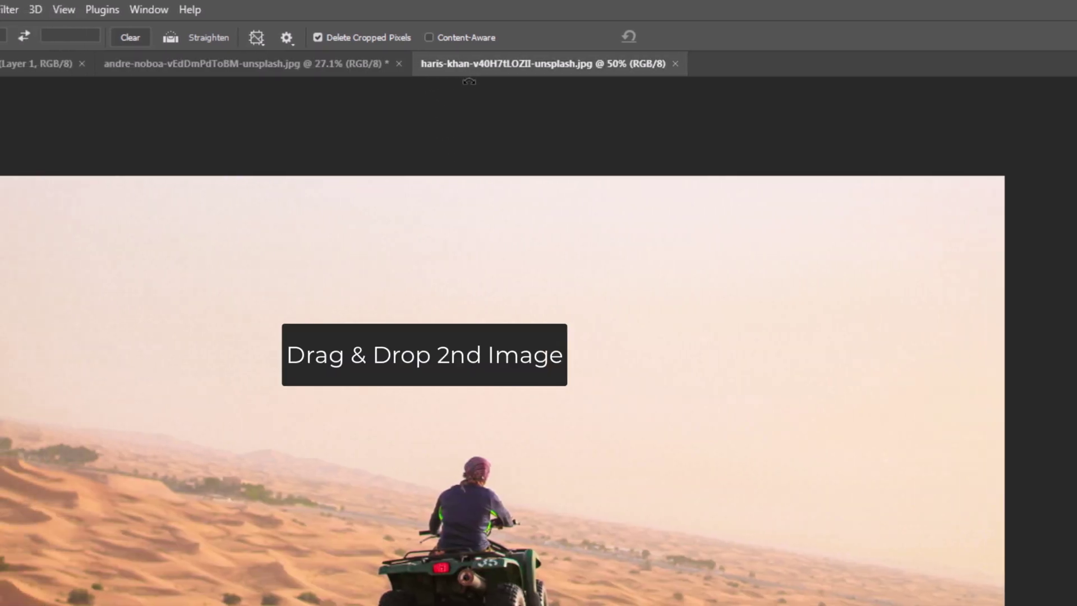
key(v)
drag(231, 204, 258, 41)
mouse_move(381, 268)
mouse_down()
mouse_move(387, 292)
mouse_move(477, 297)
mouse_move(432, 267)
mouse_move(431, 297)
mouse_up()
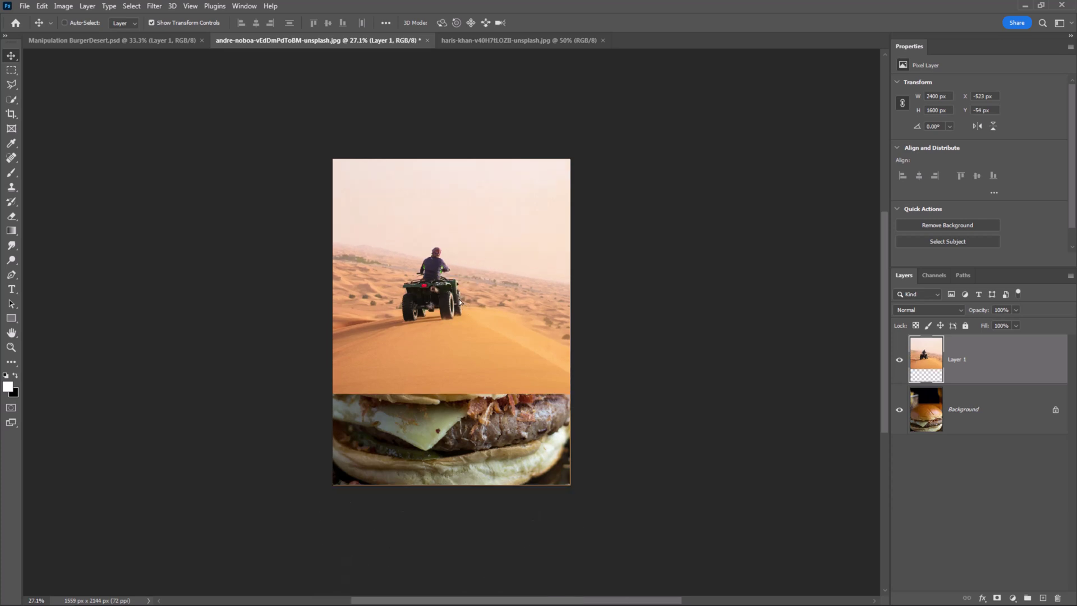
Position the desert layer over the bun and set its opacity to 71%
mouse_move(459, 302)
mouse_down()
mouse_move(458, 271)
mouse_move(465, 305)
mouse_up()
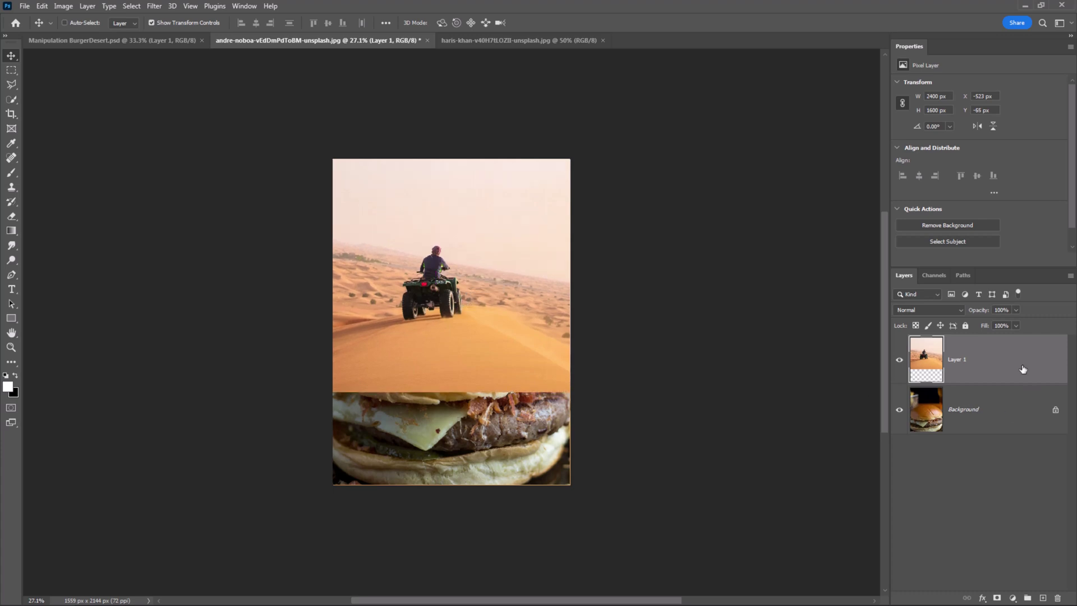
text(71)
key(Return)
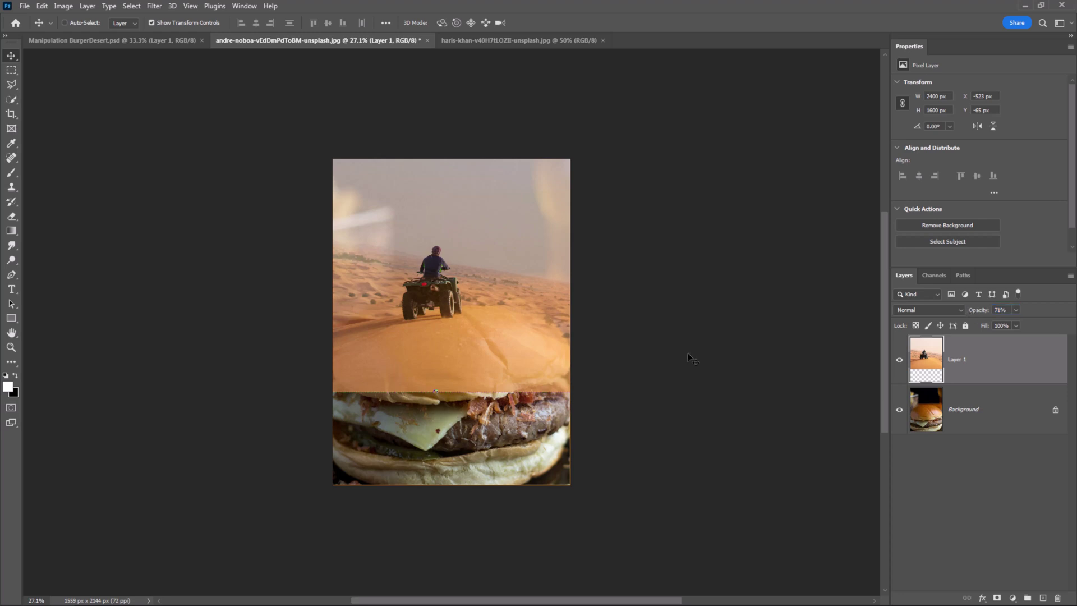
key(shift+Down)
key(shift+Down)
key(shift+Down)
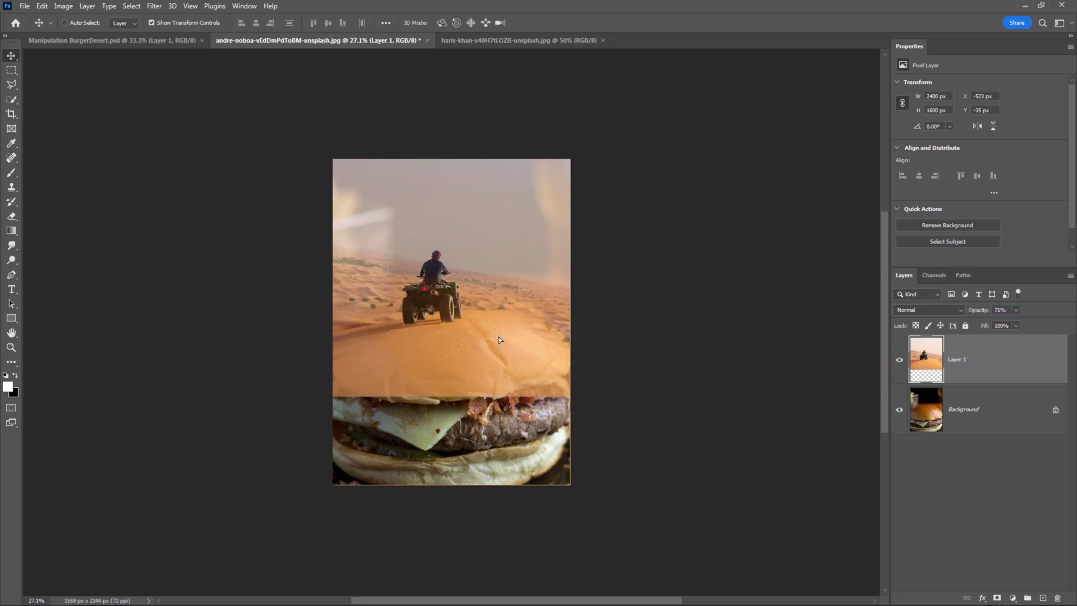
Return Layer 1 to 100% opacity, add a black hide-all mask, and set a 448 px white brush
click(1018, 371)
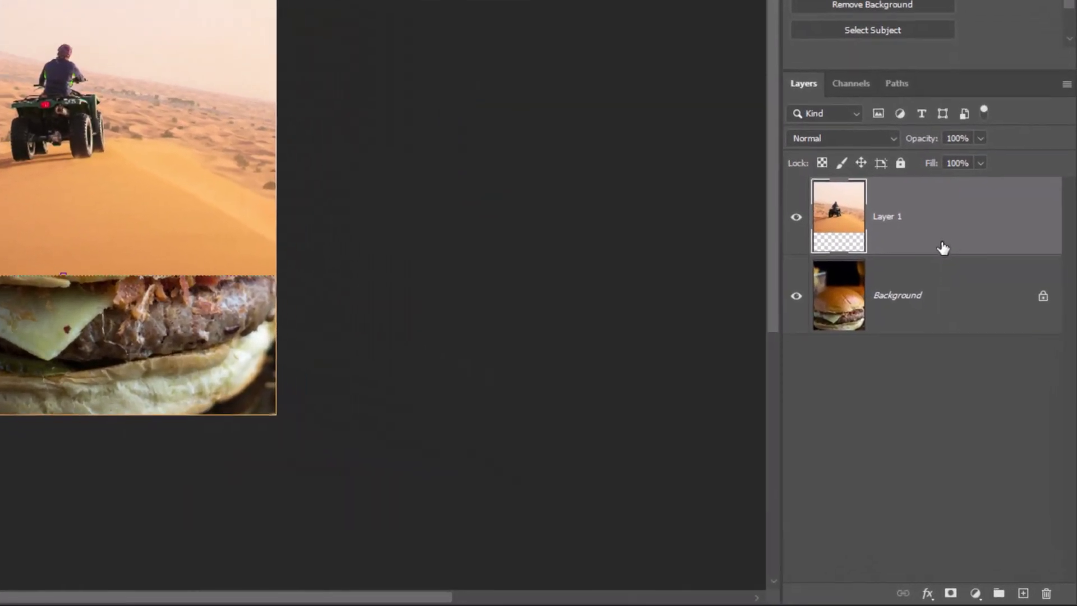
alt+click(949, 594)
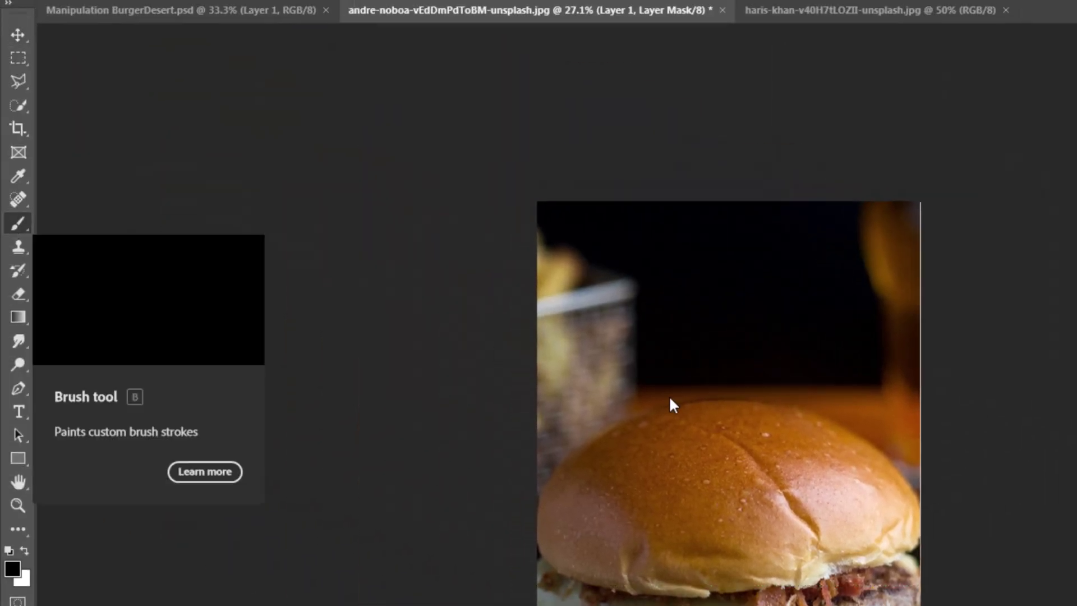
right_click(684, 371)
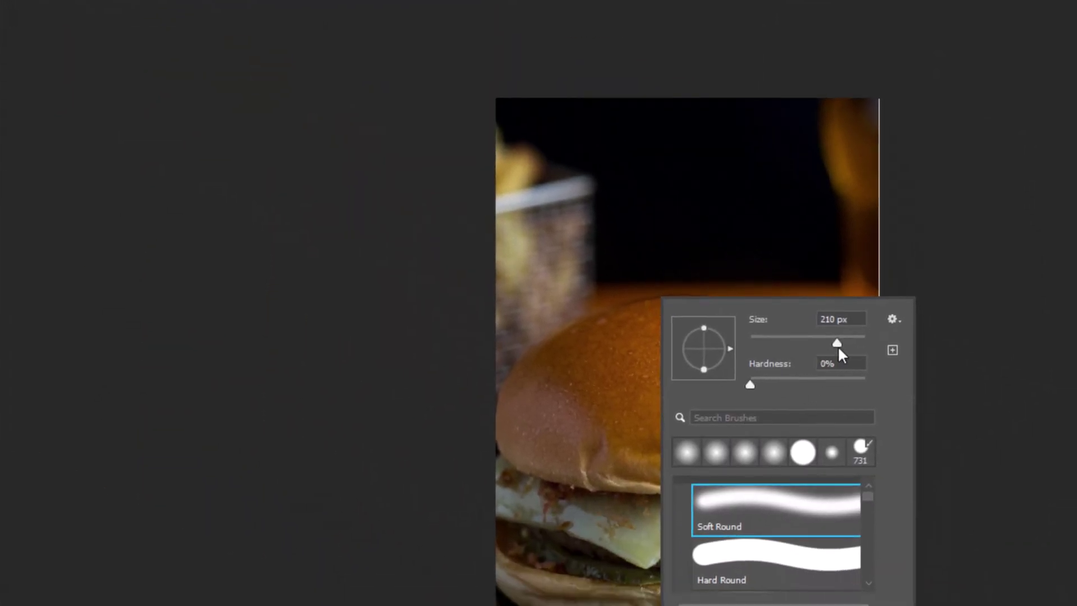
drag(838, 348, 851, 345)
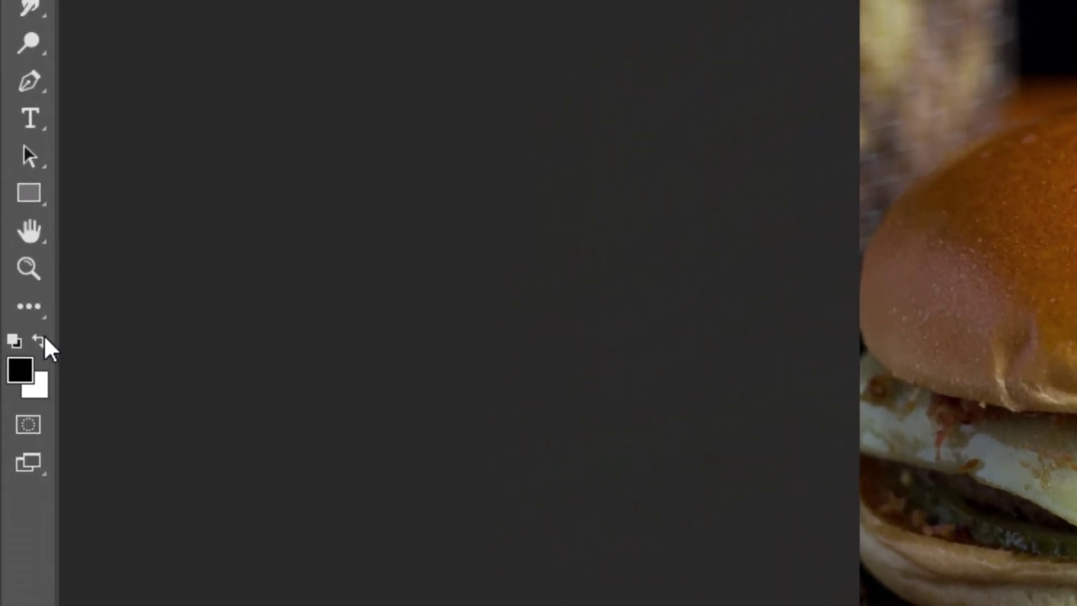
click(40, 335)
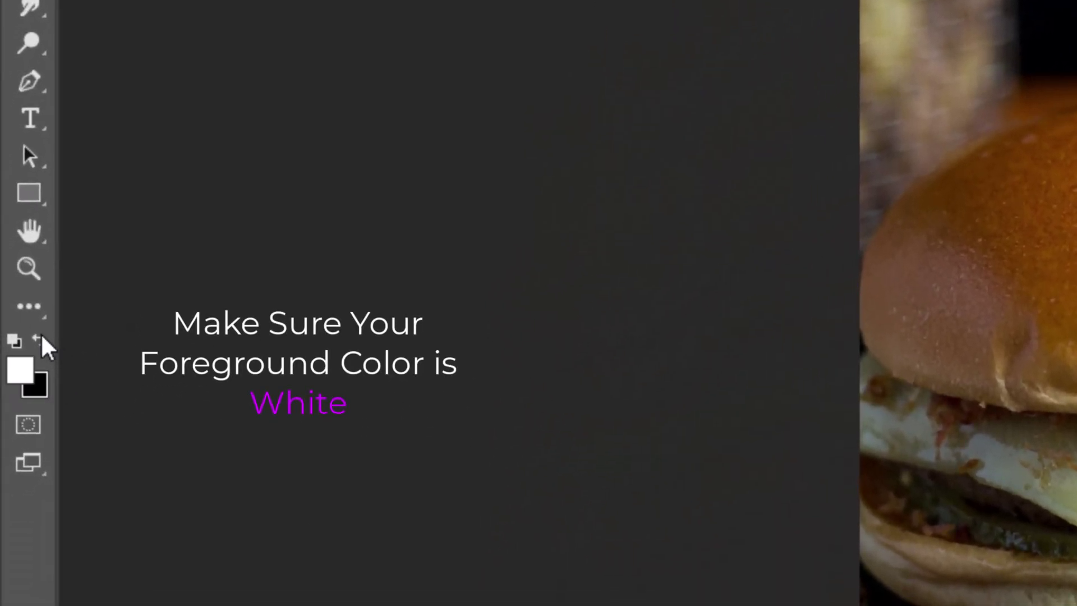
click(25, 377)
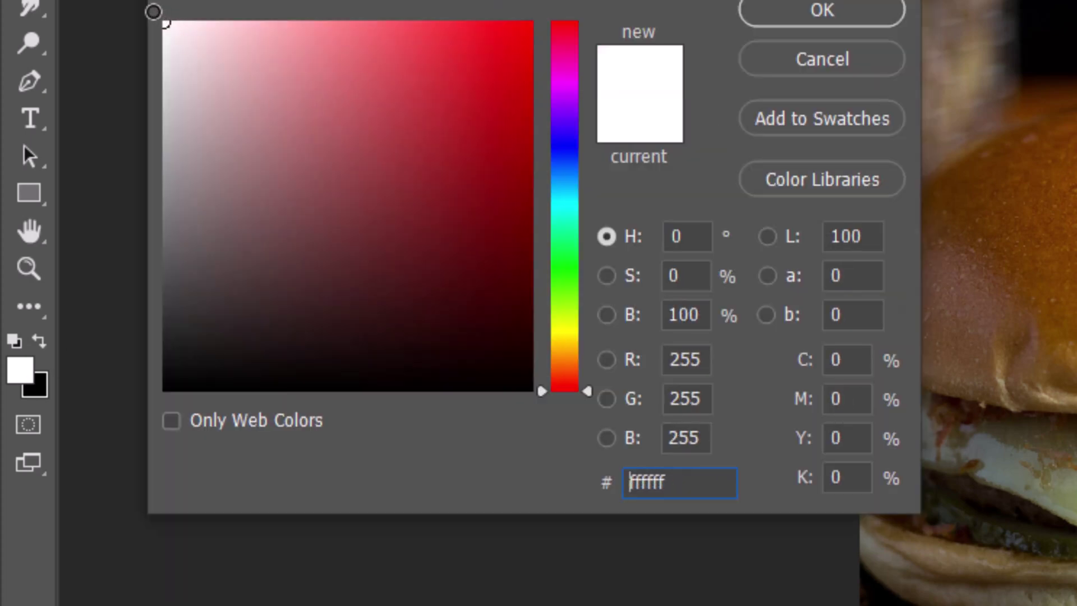
click(774, 17)
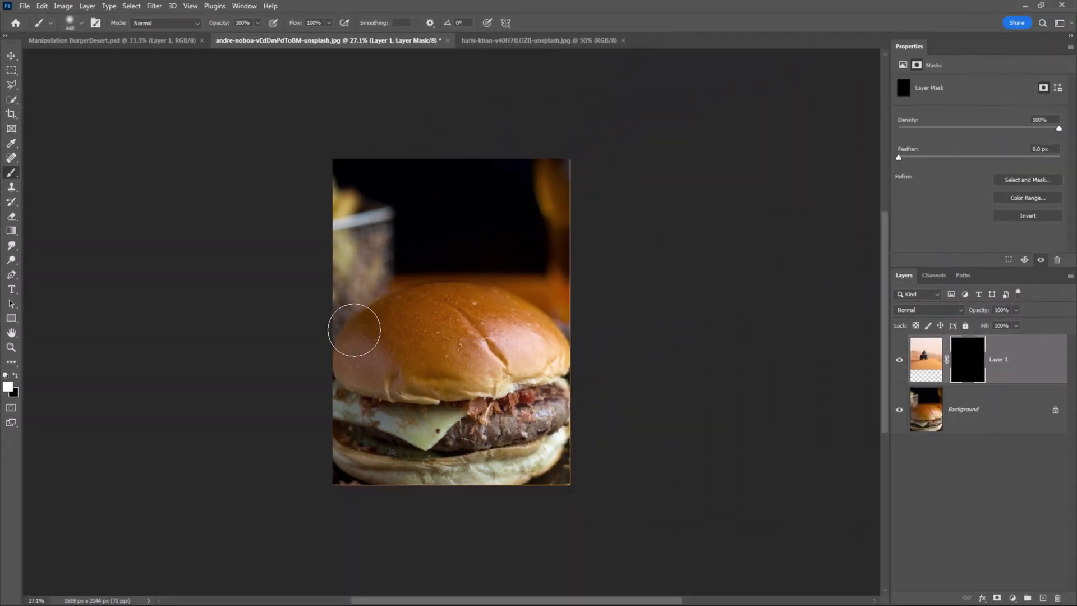
Paint white on the mask to reveal the desert and rider, blending sand into the bun with a 132 px brush
mouse_move(354, 330)
mouse_down()
mouse_move(561, 314)
mouse_move(364, 275)
mouse_move(496, 254)
mouse_move(548, 228)
mouse_move(348, 212)
mouse_move(466, 168)
mouse_move(561, 209)
mouse_move(385, 224)
mouse_move(461, 247)
mouse_move(344, 258)
mouse_move(363, 319)
mouse_move(497, 326)
mouse_up()
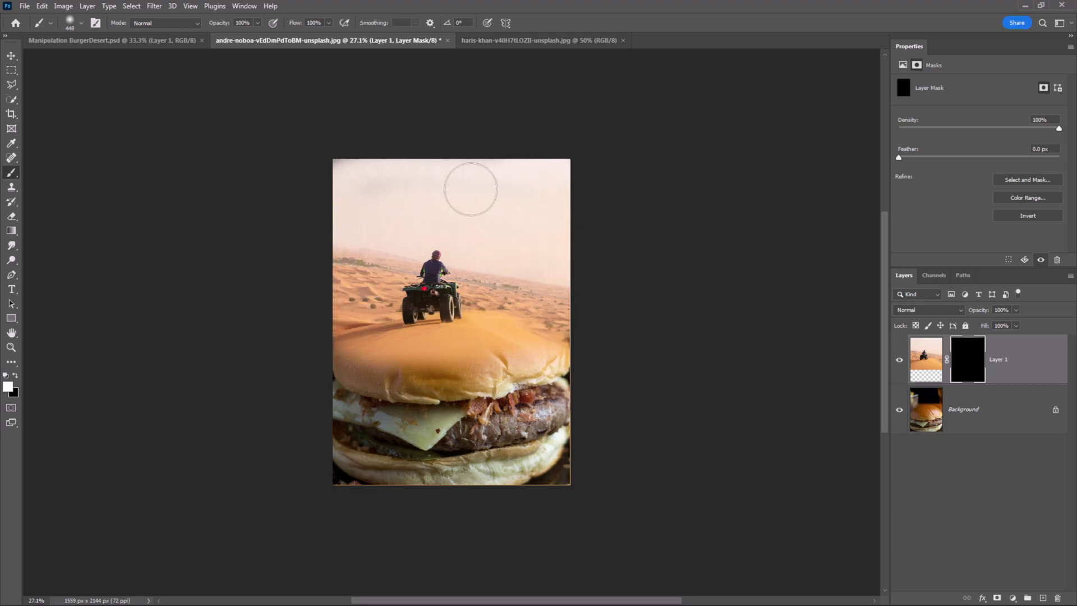
scroll(449, 321, up, 1)
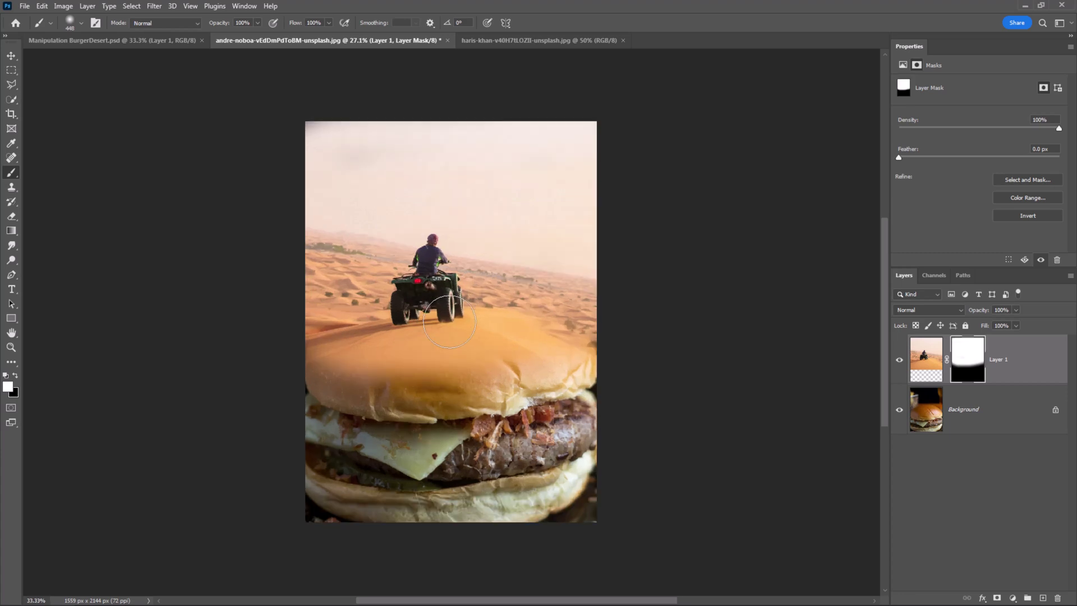
scroll(448, 322, up, 1)
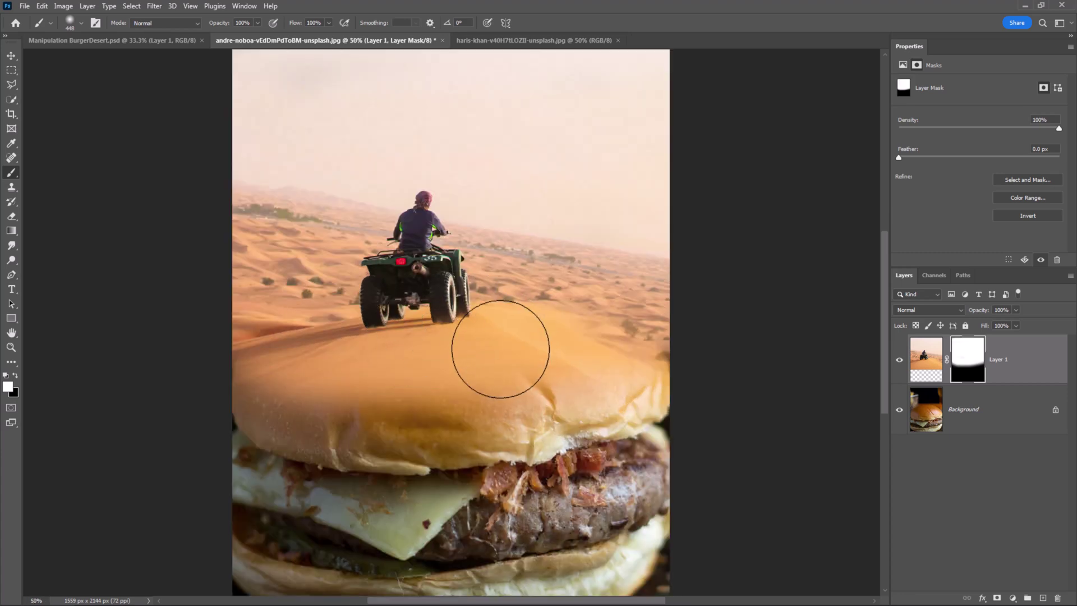
drag(534, 343, 615, 363)
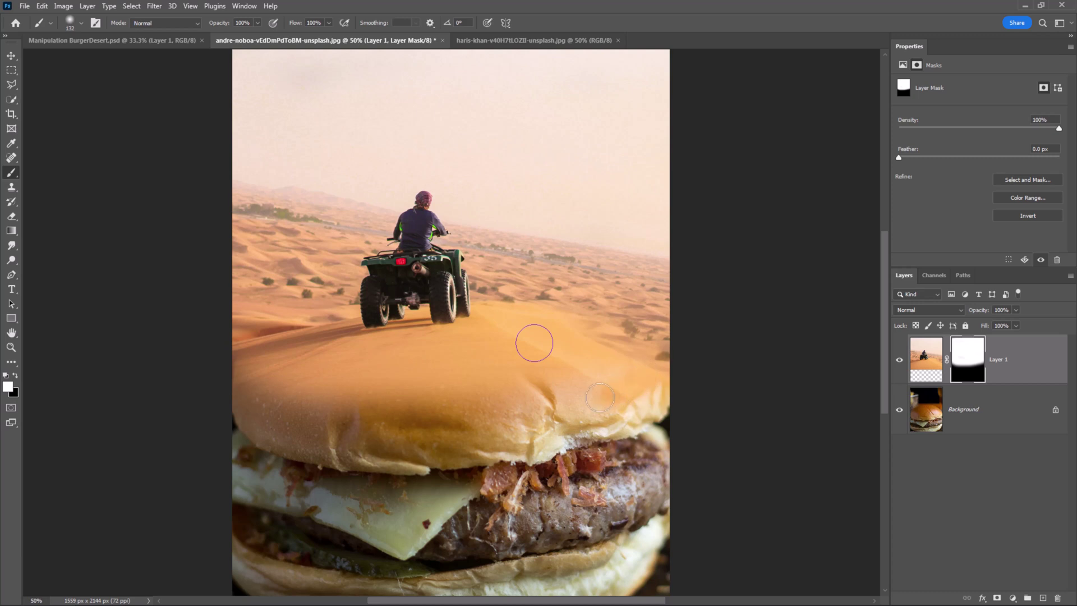
mouse_move(524, 412)
mouse_down()
mouse_move(237, 383)
mouse_move(278, 365)
mouse_move(520, 373)
mouse_move(271, 368)
mouse_up()
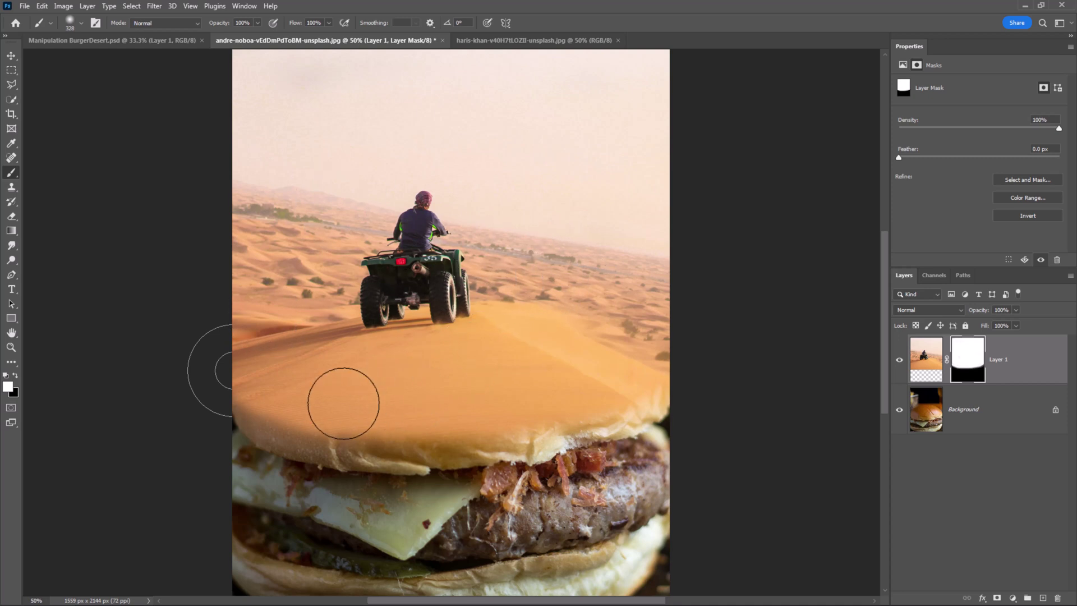
mouse_move(343, 403)
mouse_down()
mouse_move(300, 404)
mouse_move(276, 389)
mouse_move(444, 413)
mouse_move(571, 397)
mouse_move(659, 360)
mouse_move(527, 336)
mouse_up()
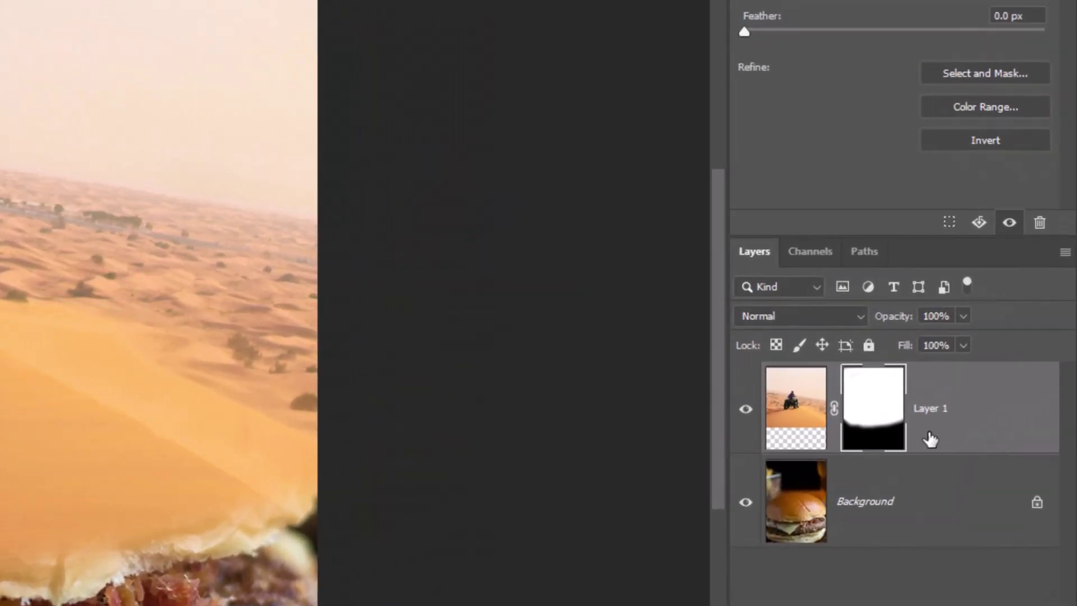
Set Layer 1's blend mode to Multiply
click(953, 434)
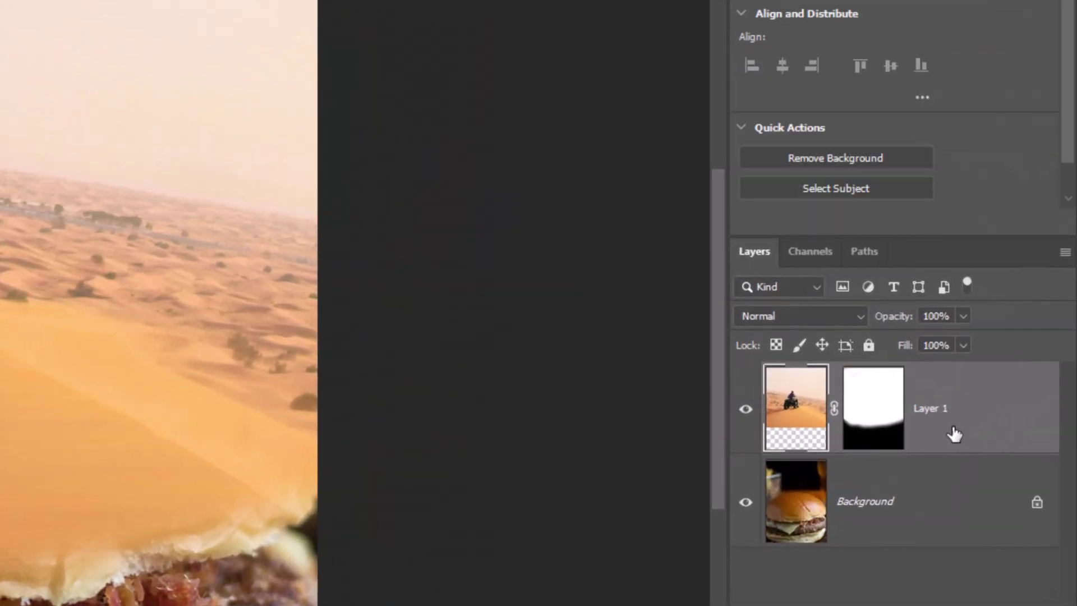
click(822, 316)
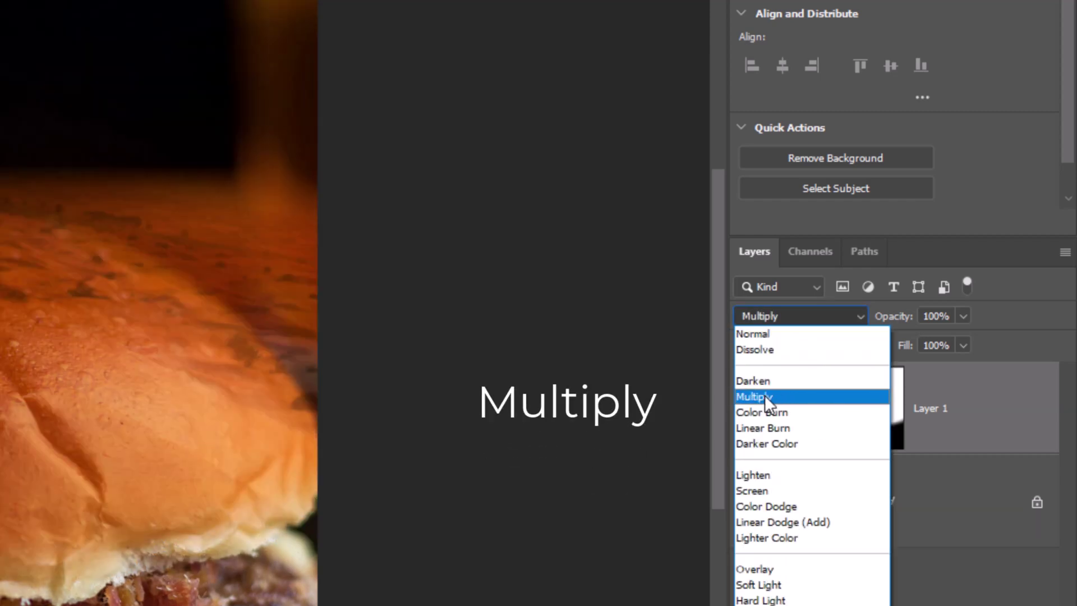
click(765, 396)
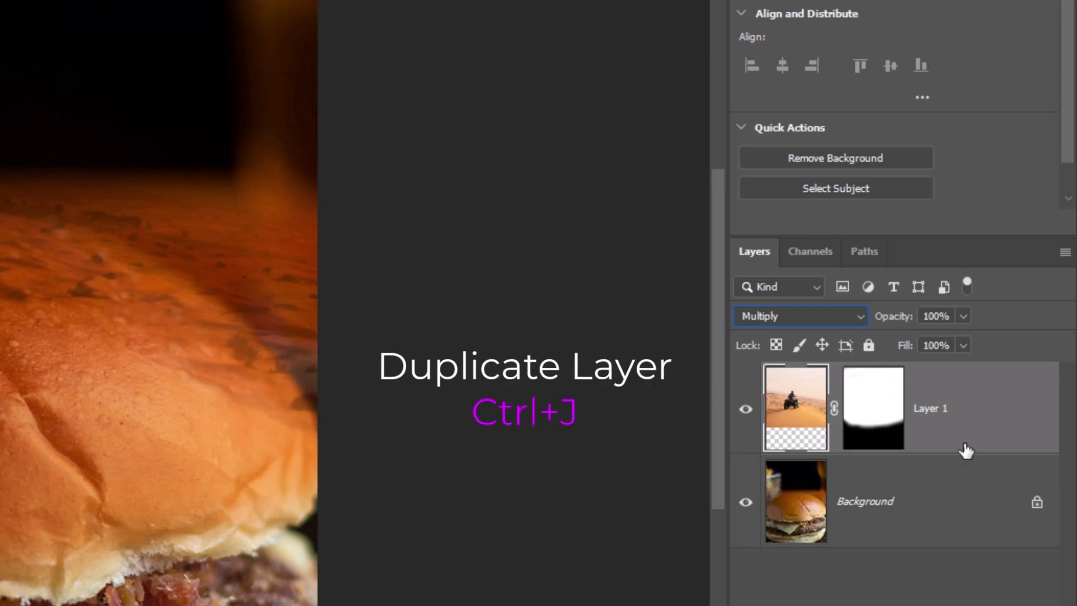
Duplicate it as Layer 1 copy in Normal mode and target the copy's mask
key(ctrl+j)
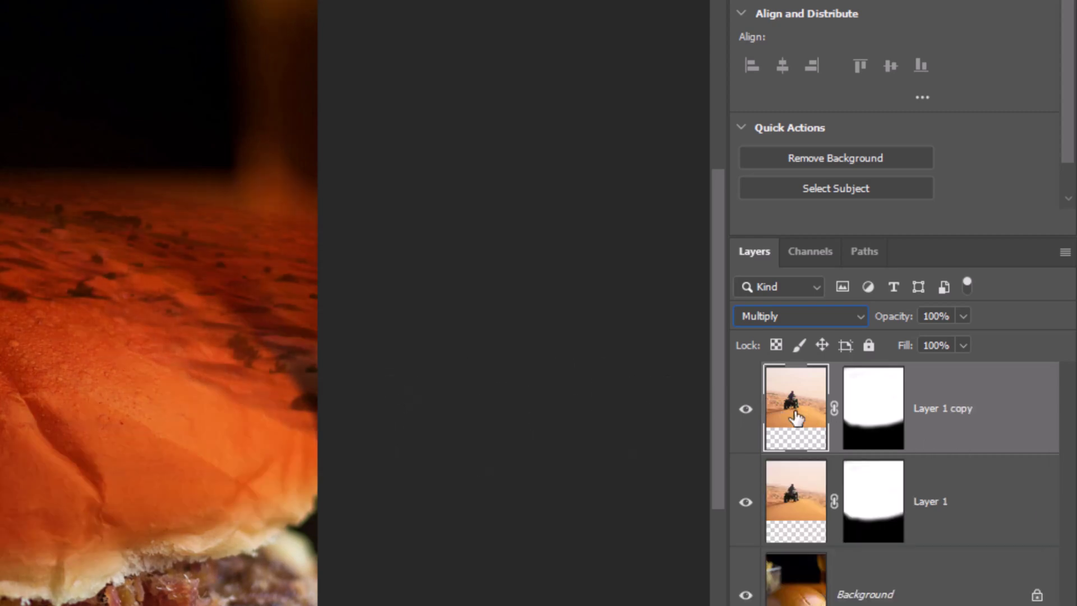
click(801, 318)
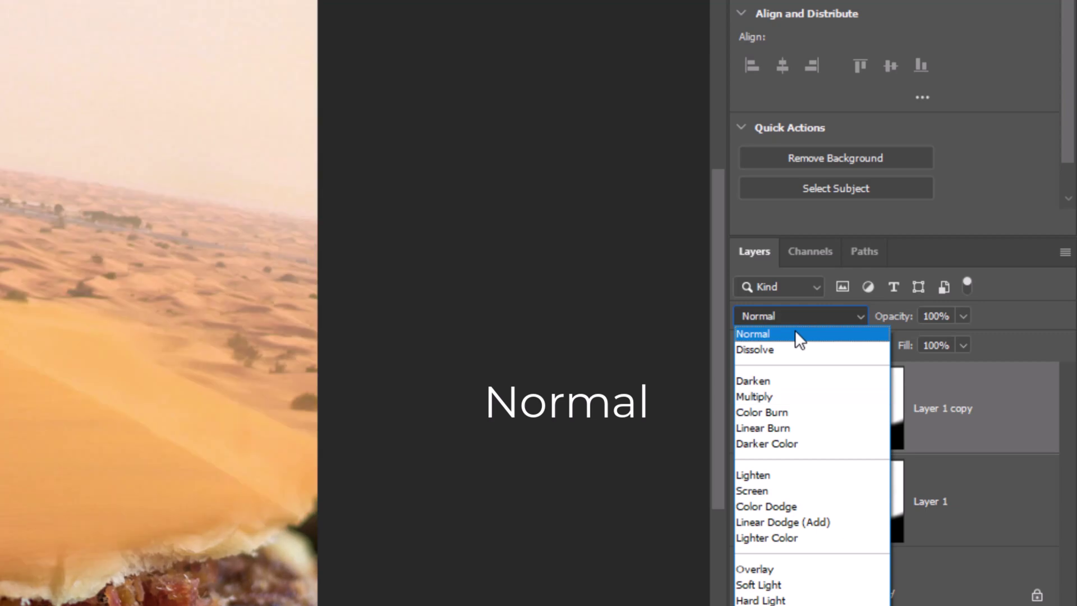
click(796, 334)
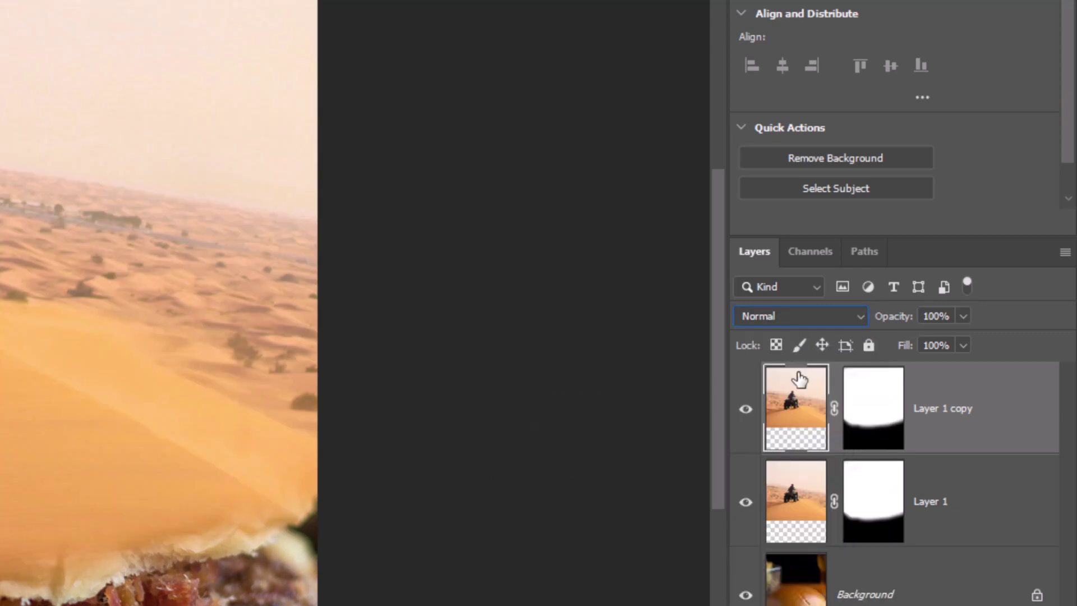
click(878, 400)
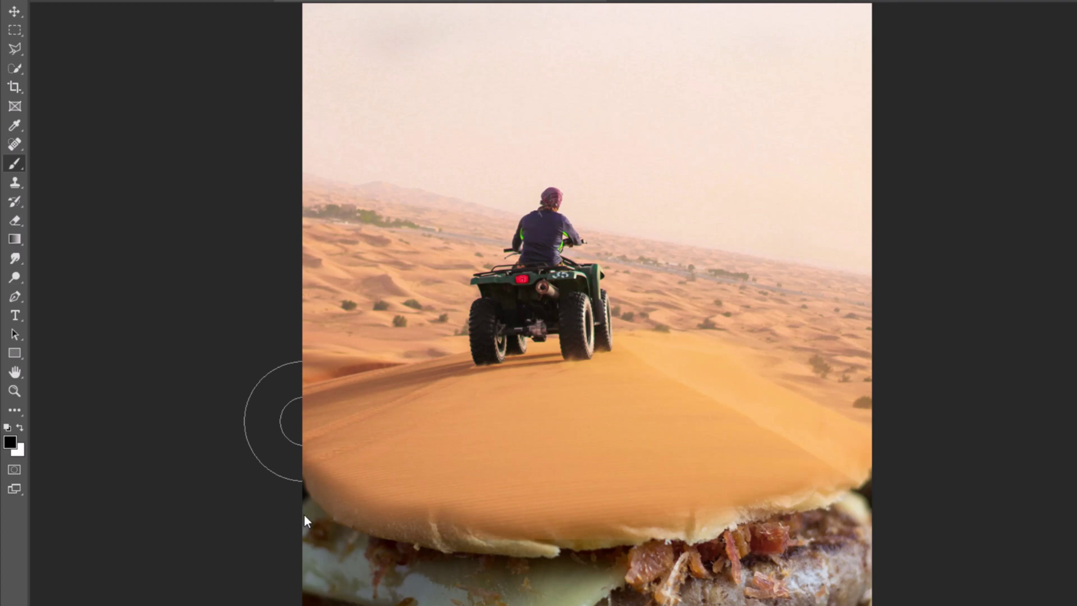
Paint black at 21% brush opacity on Layer 1 copy's mask to bring back the bun's texture
mouse_move(312, 520)
mouse_down()
mouse_move(411, 559)
mouse_move(541, 577)
mouse_up()
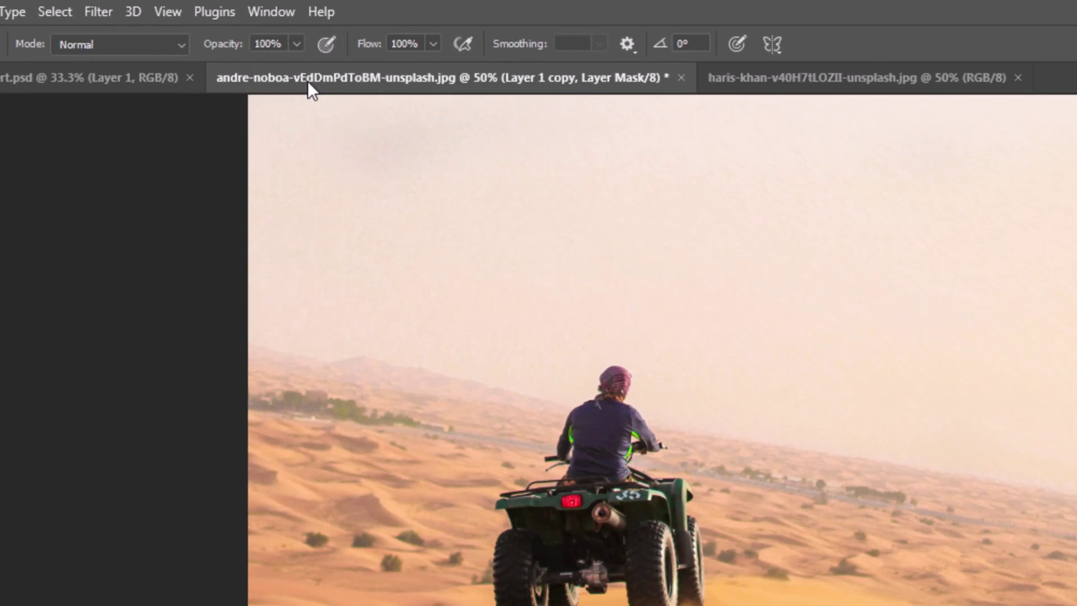
click(296, 44)
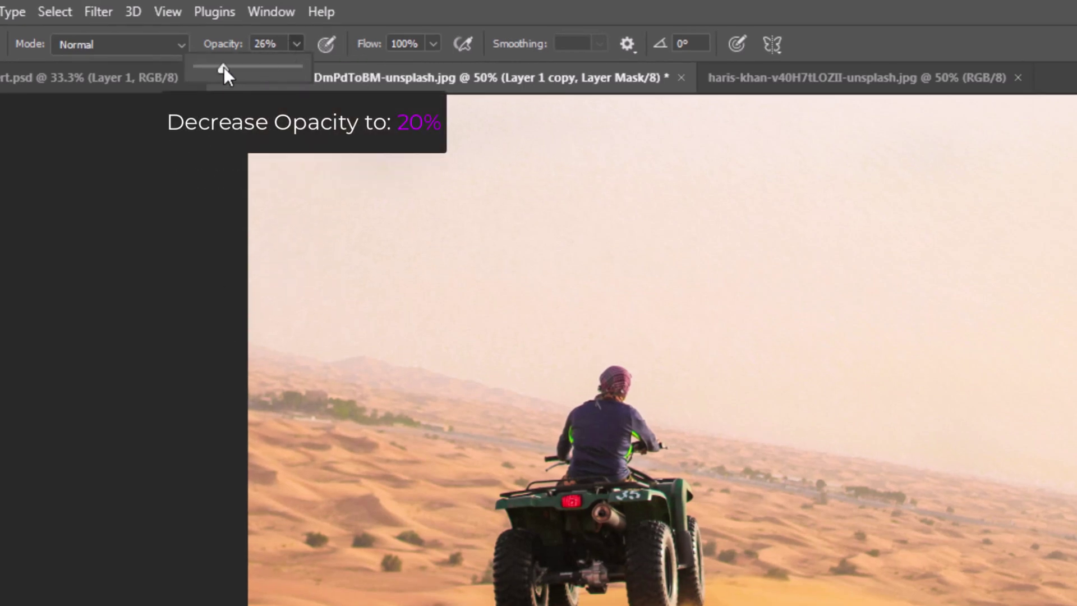
drag(224, 68, 218, 68)
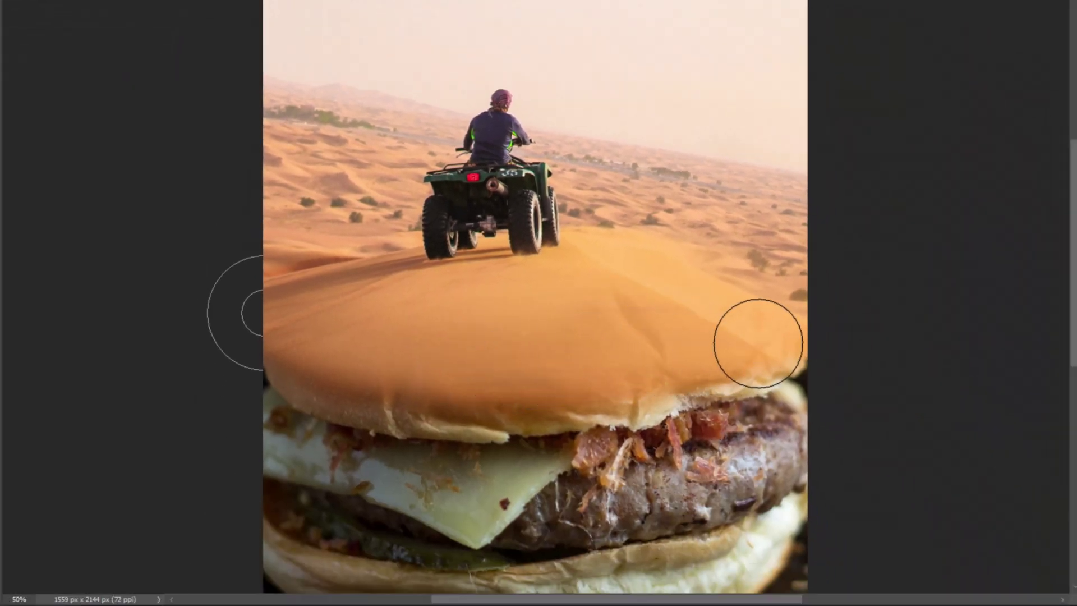
mouse_move(757, 342)
mouse_down()
mouse_move(570, 337)
mouse_move(447, 308)
mouse_move(353, 329)
mouse_move(439, 345)
mouse_move(267, 306)
mouse_move(495, 286)
mouse_move(632, 312)
mouse_move(325, 359)
mouse_up()
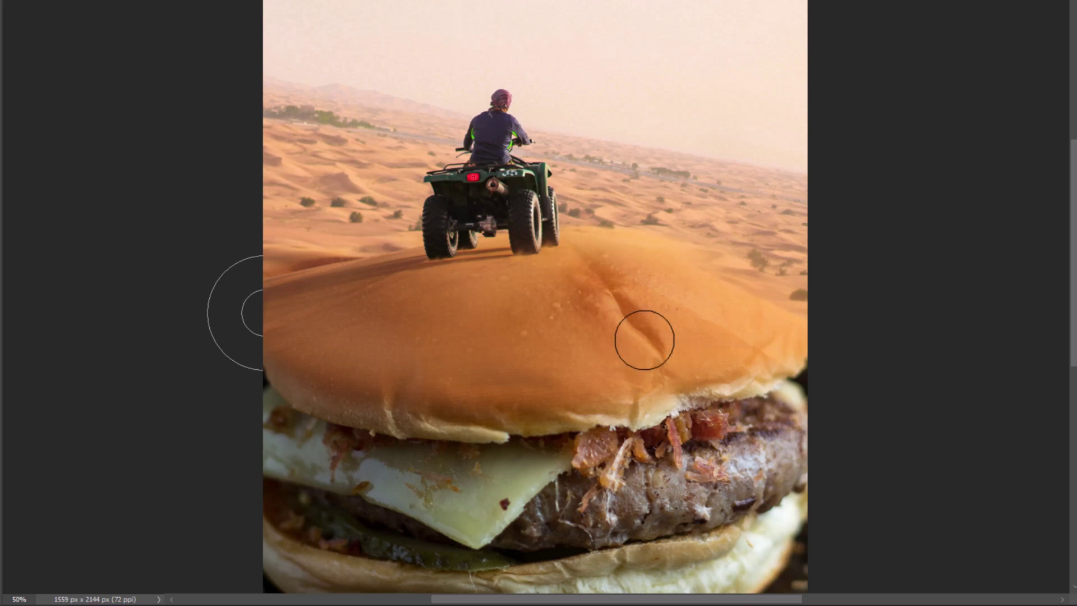
mouse_move(644, 339)
mouse_down()
mouse_move(450, 300)
mouse_move(620, 348)
mouse_move(461, 353)
mouse_move(645, 331)
mouse_move(356, 342)
mouse_move(433, 293)
mouse_move(473, 310)
mouse_move(559, 284)
mouse_up()
key(bracketright)
mouse_move(640, 305)
mouse_down()
mouse_move(389, 305)
mouse_move(461, 344)
mouse_up()
key(bracketleft)
key(bracketleft)
key(bracketleft)
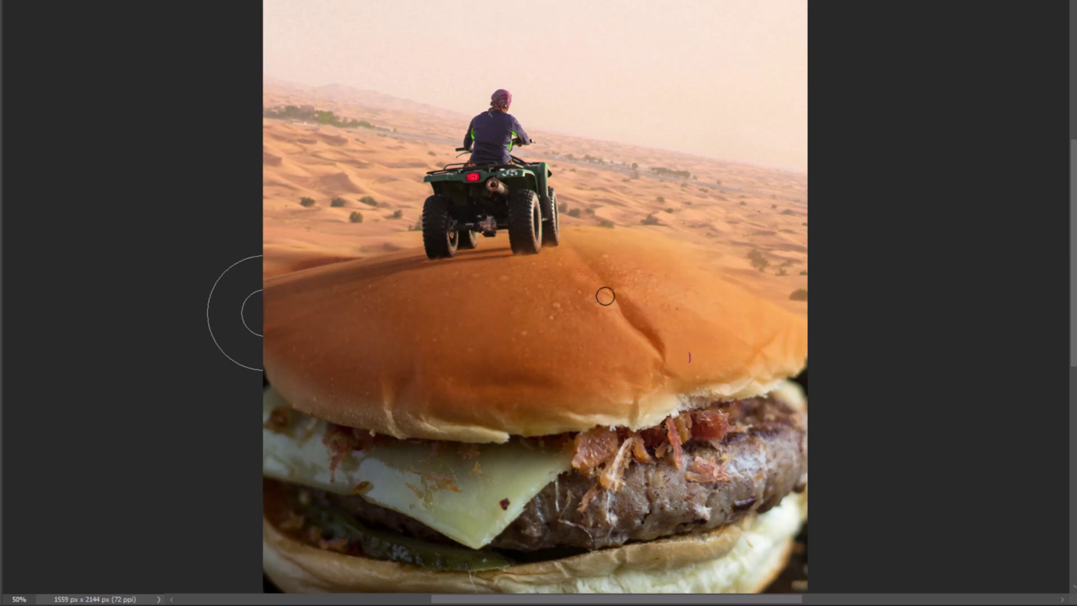
scroll(640, 391, down, 1)
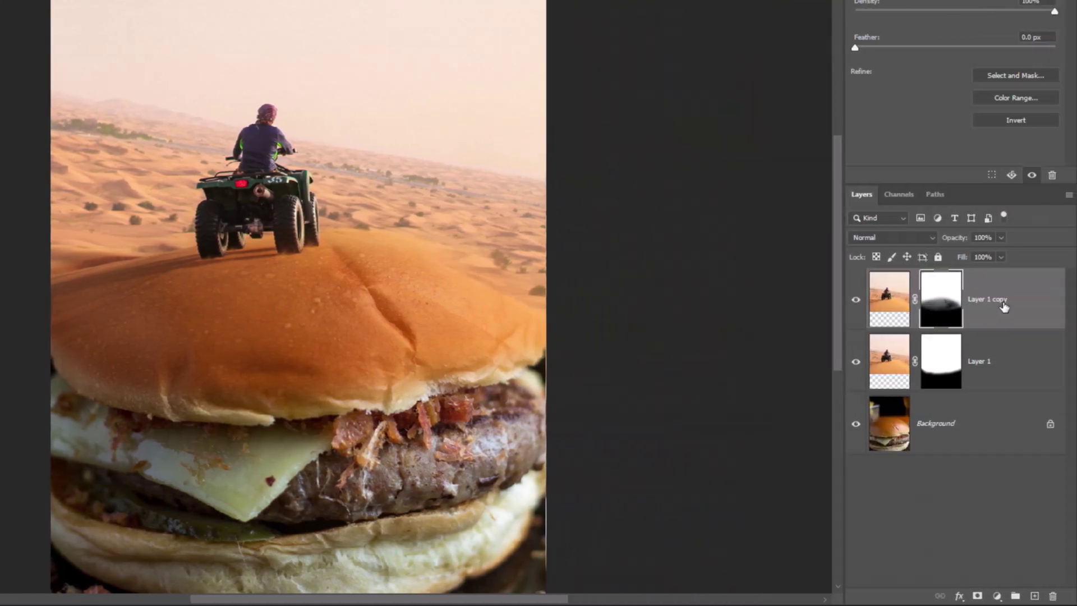
Stamp all visible layers into Layer 2 and convert it to a smart object
key(ctrl+shift+alt+e)
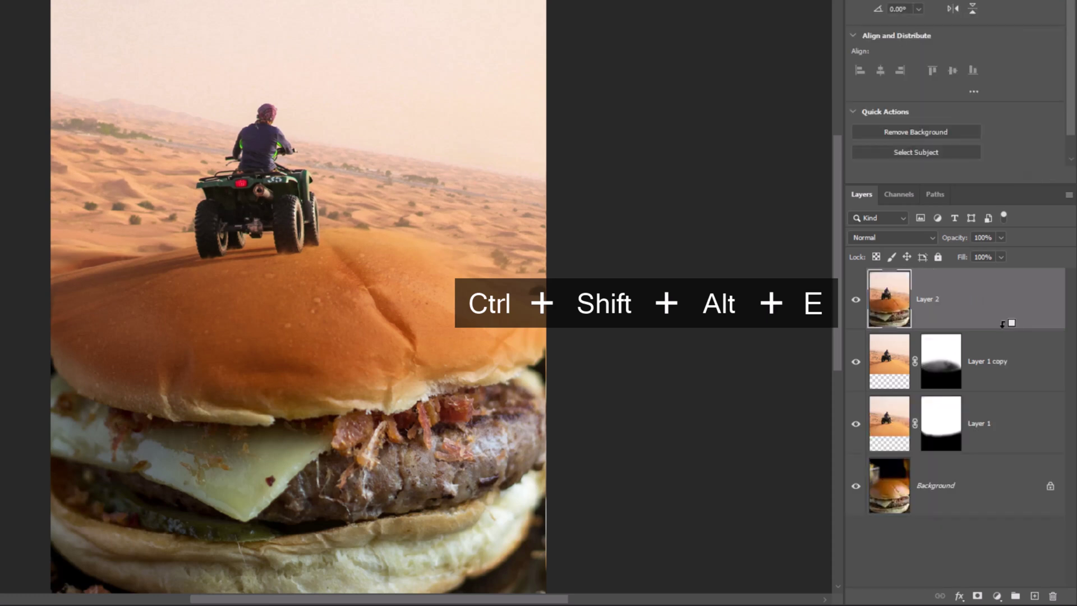
right_click(966, 322)
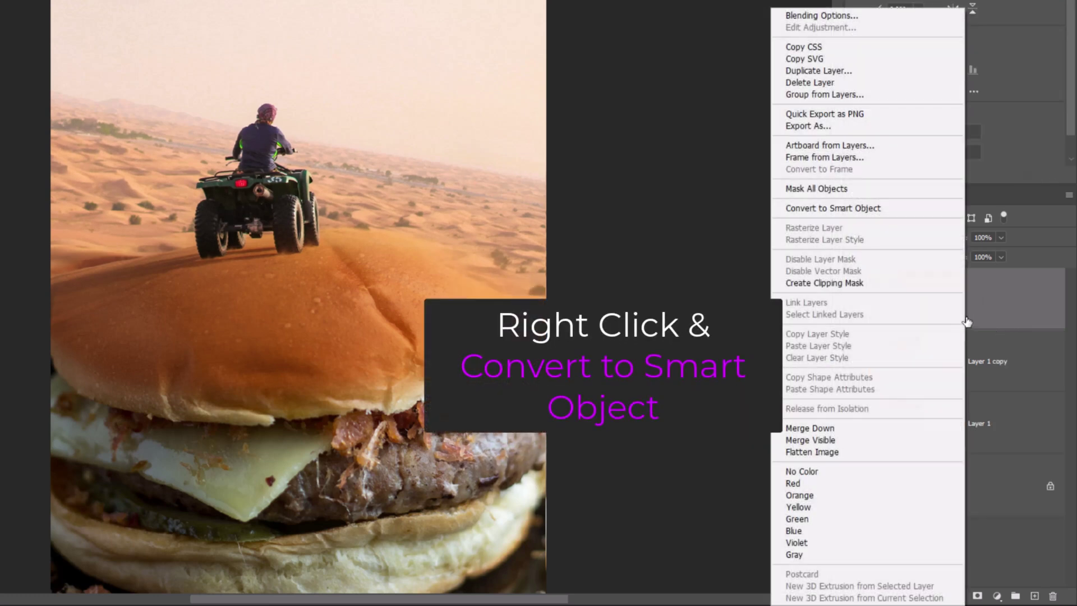
click(833, 209)
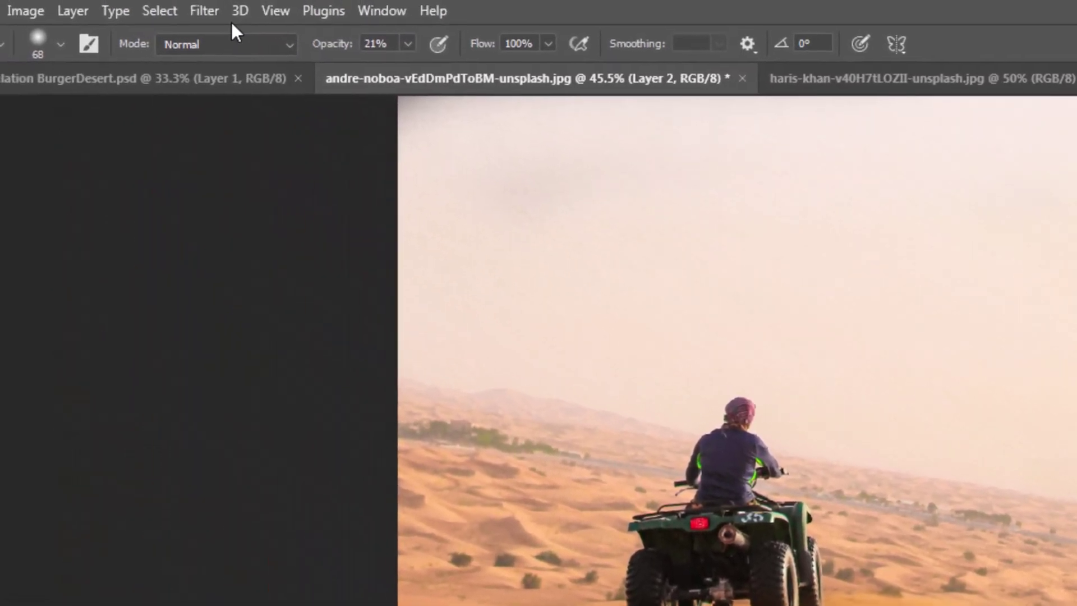
click(205, 12)
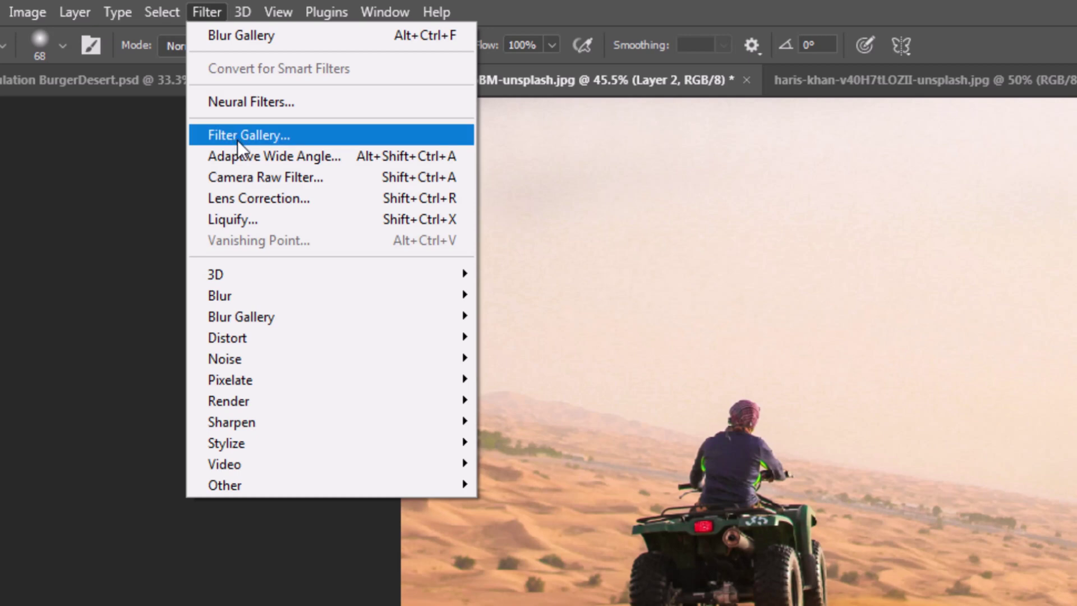
Apply a Camera Raw Filter to Layer 2: Contrast +36, Shadows +18, Texture +18, Clarity -12
click(249, 170)
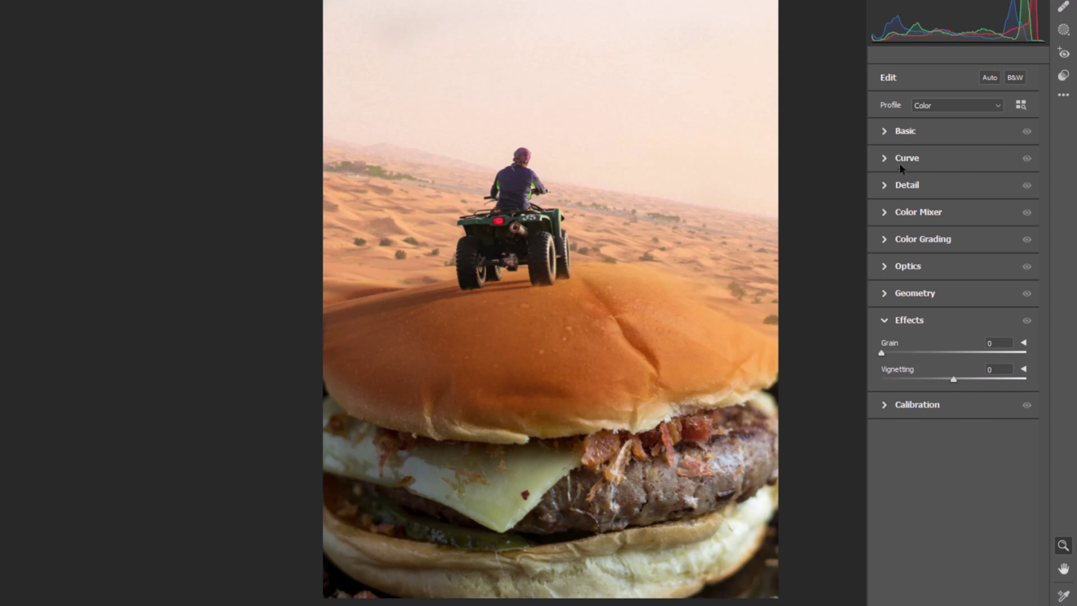
click(885, 132)
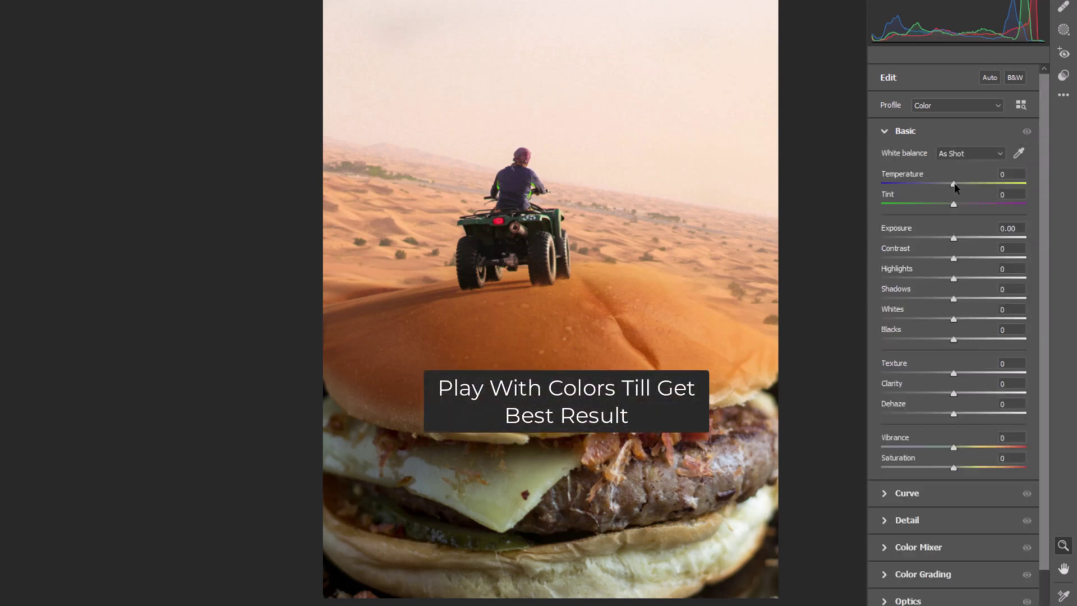
drag(955, 184, 957, 185)
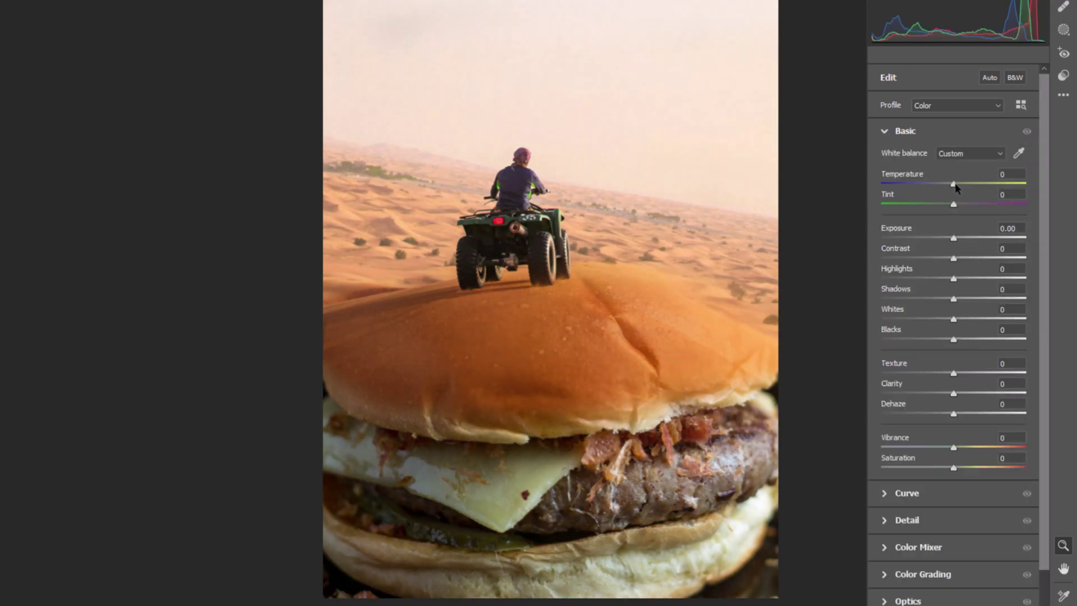
mouse_move(954, 238)
mouse_down()
mouse_move(982, 268)
mouse_move(949, 284)
mouse_move(968, 308)
mouse_move(962, 341)
mouse_move(945, 331)
mouse_move(977, 317)
mouse_move(959, 352)
mouse_up()
scroll(961, 375, down, 1)
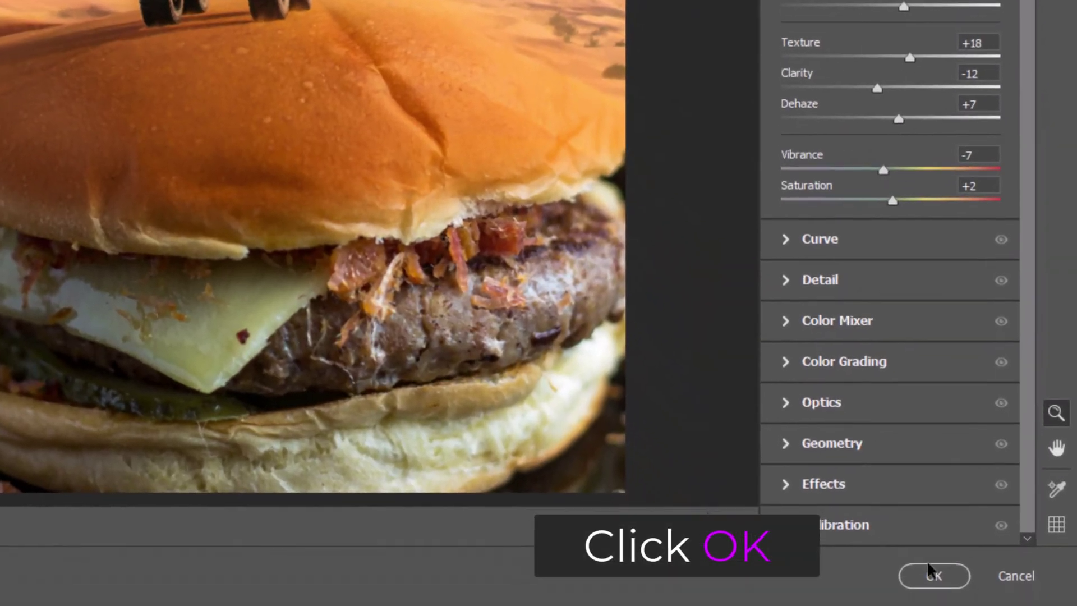
click(928, 567)
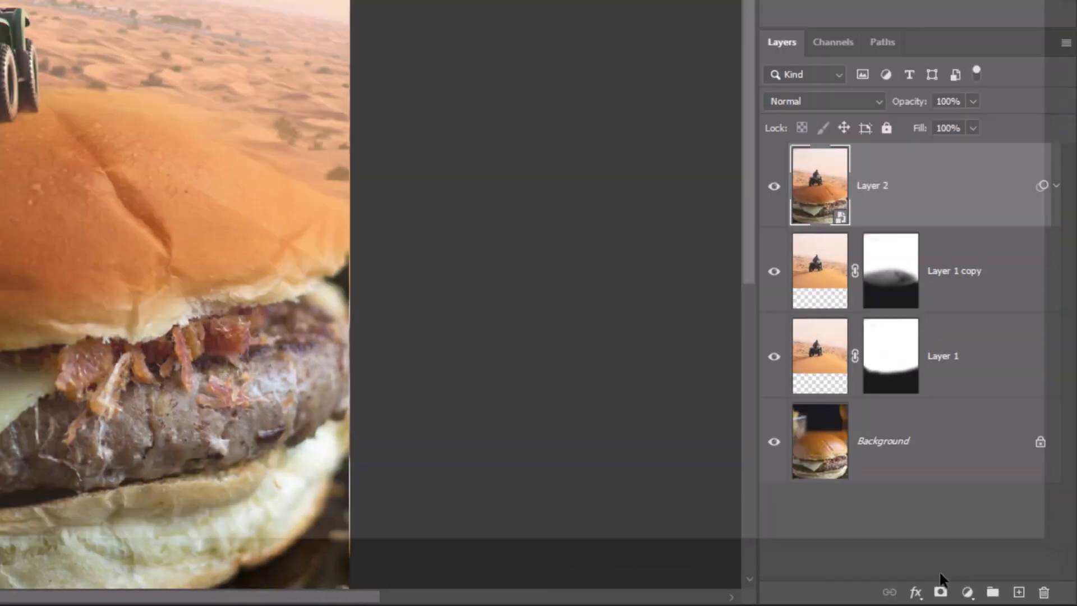